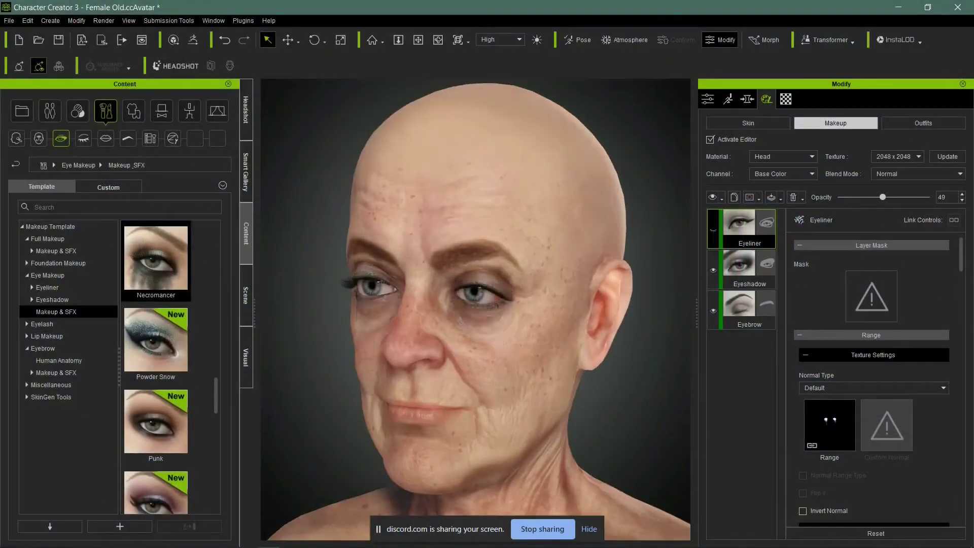
Step: Darken the eyeshadow, then give the eyeliner roughness -5, blur 0 and expansion 1.10 so it streaks
click(741, 269)
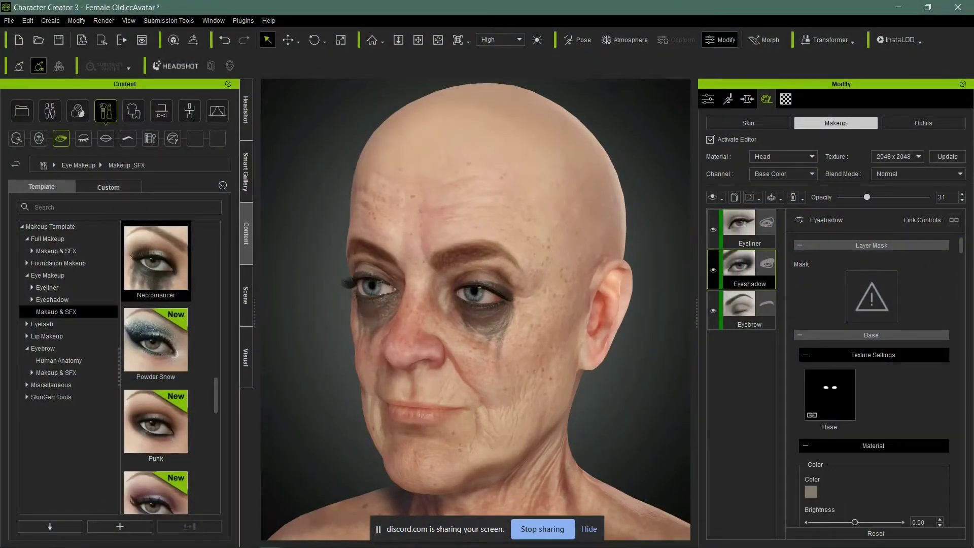
scroll(872, 380, down, 4)
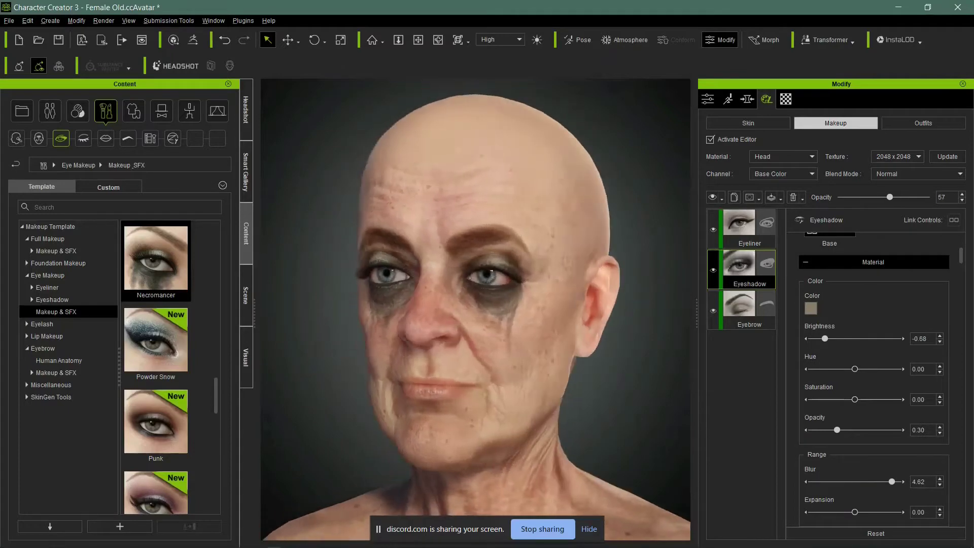
click(741, 228)
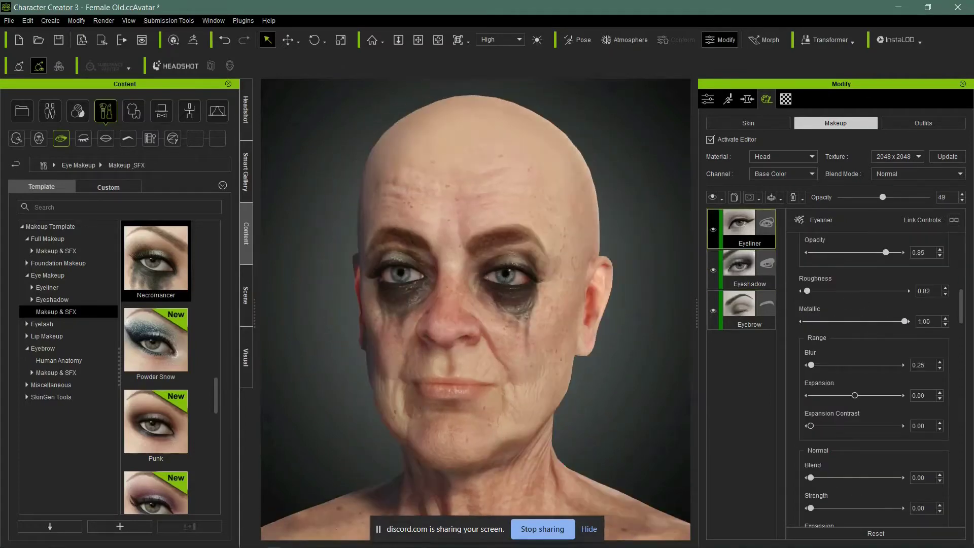
text(-5)
key(Return)
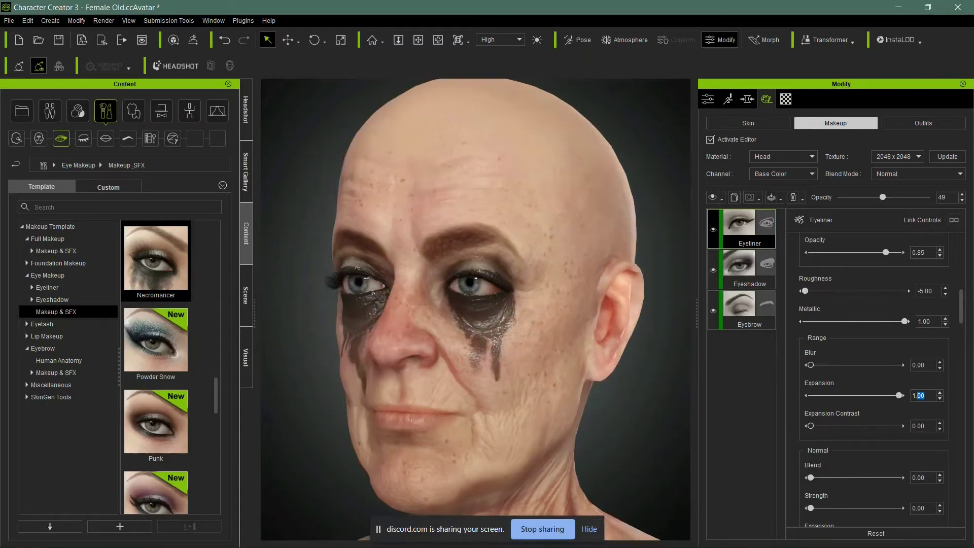
key(BackSpace)
key(BackSpace)
text(10)
key(Return)
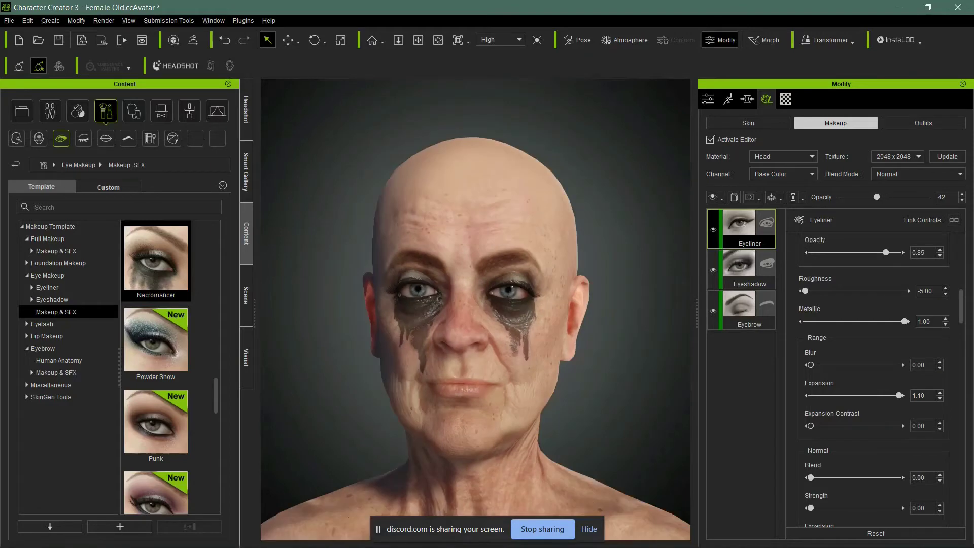
Step: Lower Brow Height to -50 and set Cheek Hollow to 100
mouse_move(268, 537)
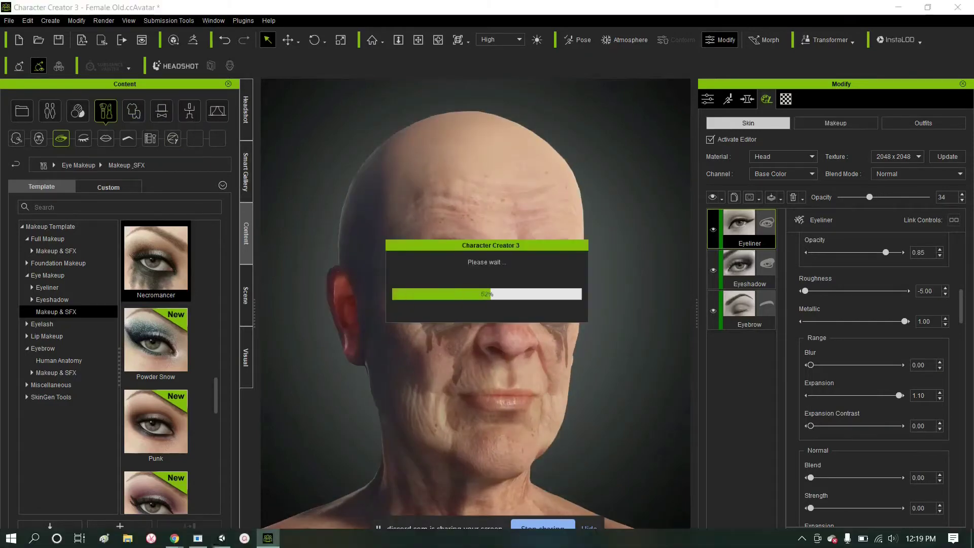
key(ctrl+y)
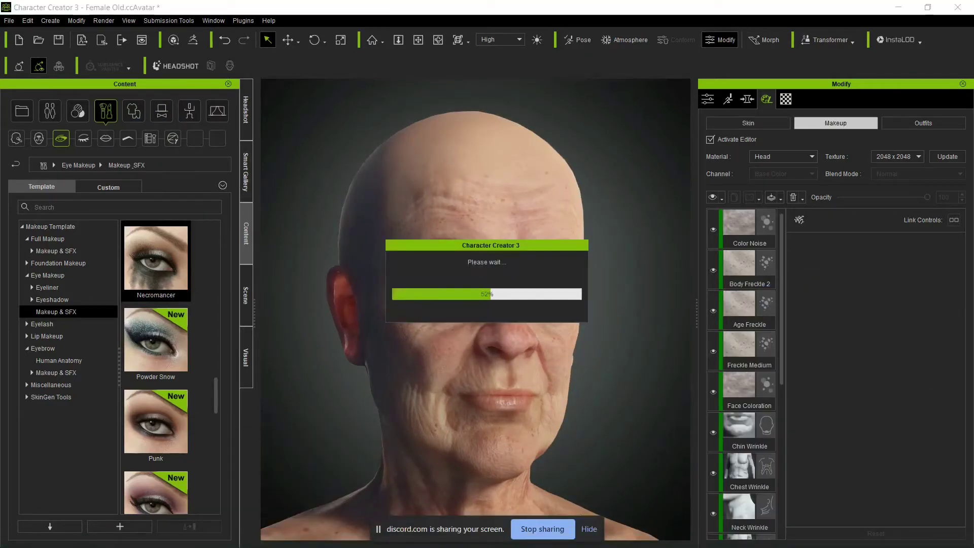
key(ctrl+z)
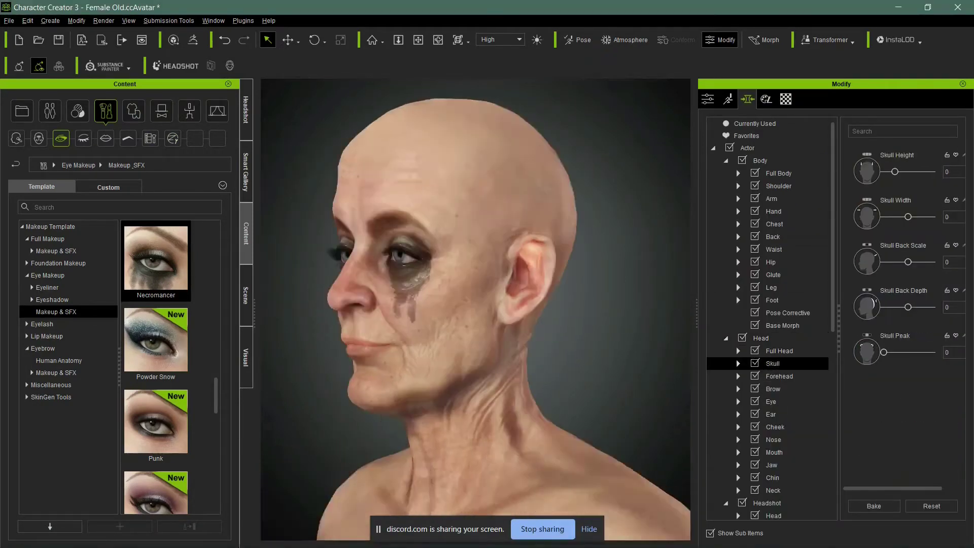
click(773, 389)
key(Down)
key(Down)
key(Down)
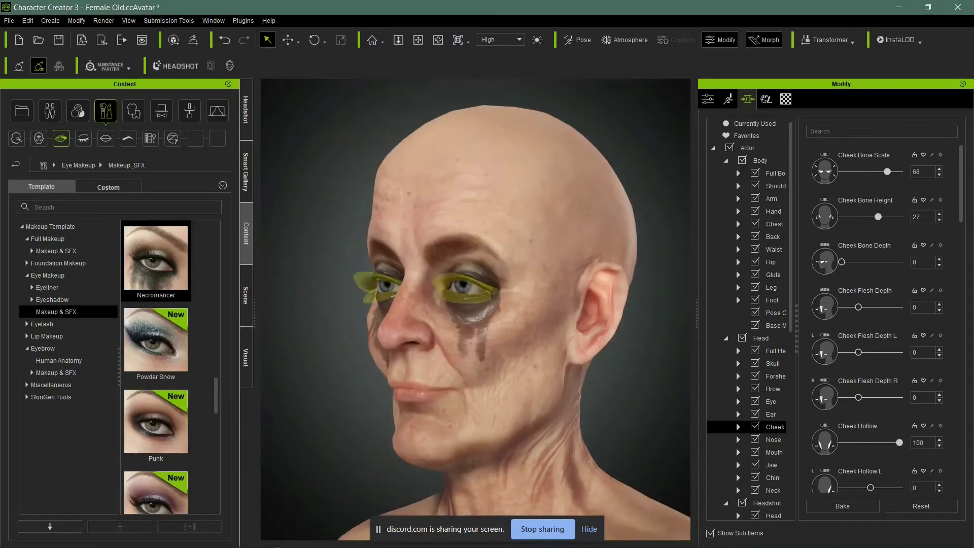
key(Up)
key(Up)
key(Up)
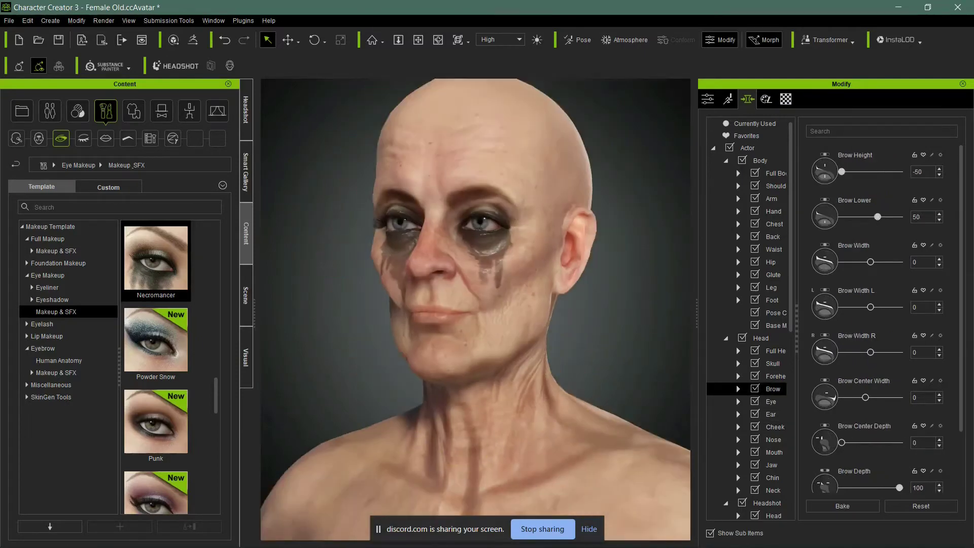
Step: Set Mouth Width 100, Jaw Scale -14, Ear Scale 100 and Nose Depth 59
key(Down)
key(Down)
key(Down)
key(Down)
key(Down)
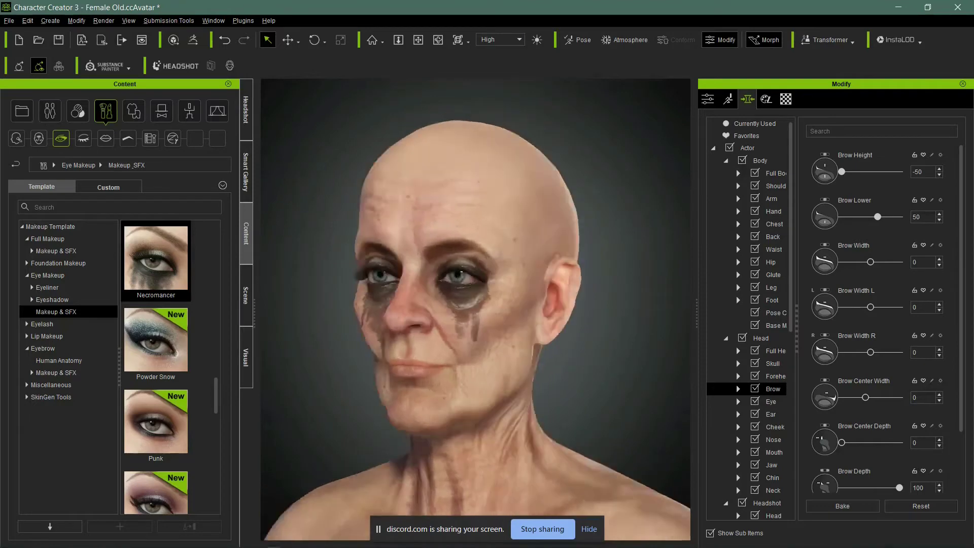
key(Right)
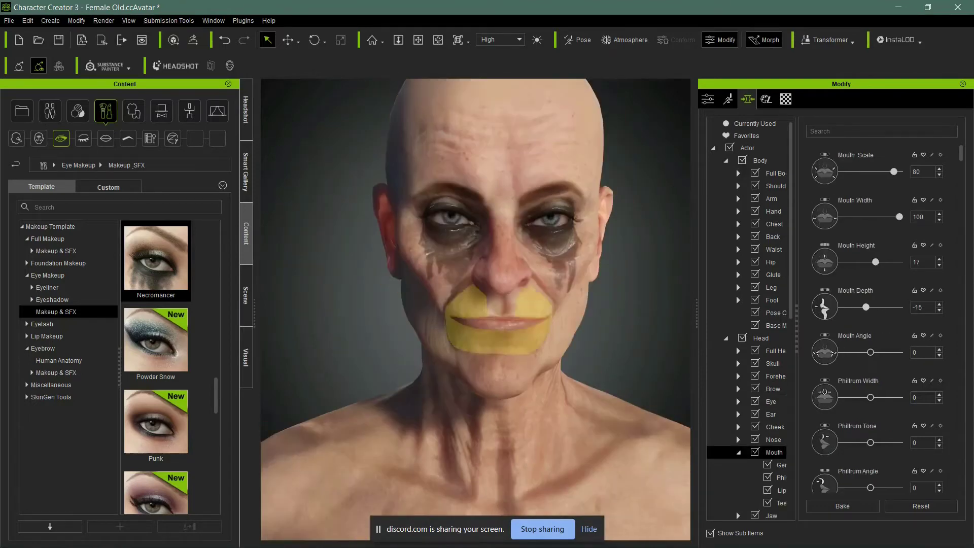
key(Down)
key(Down)
key(Down)
key(Down)
key(Down)
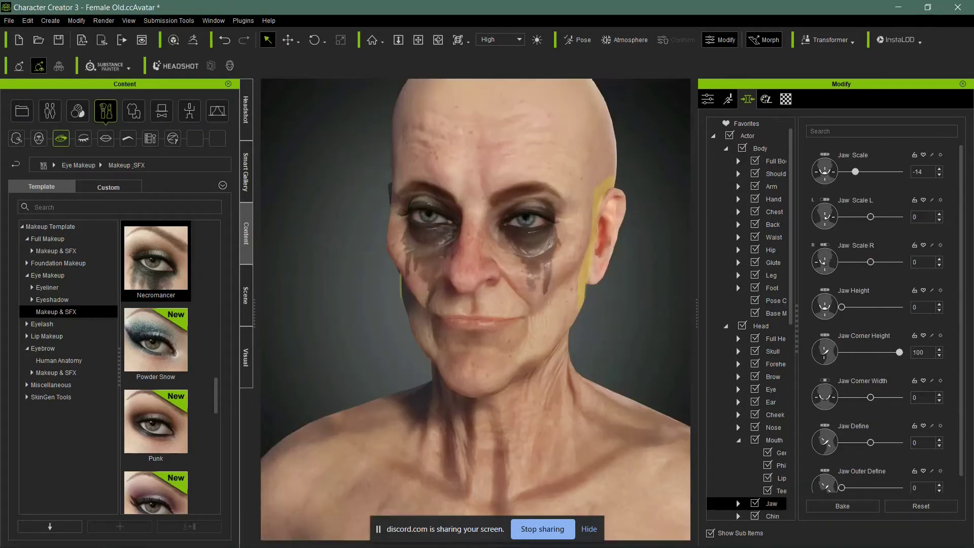
key(Up)
key(Up)
key(Up)
key(Up)
key(Up)
key(Up)
key(Up)
key(Up)
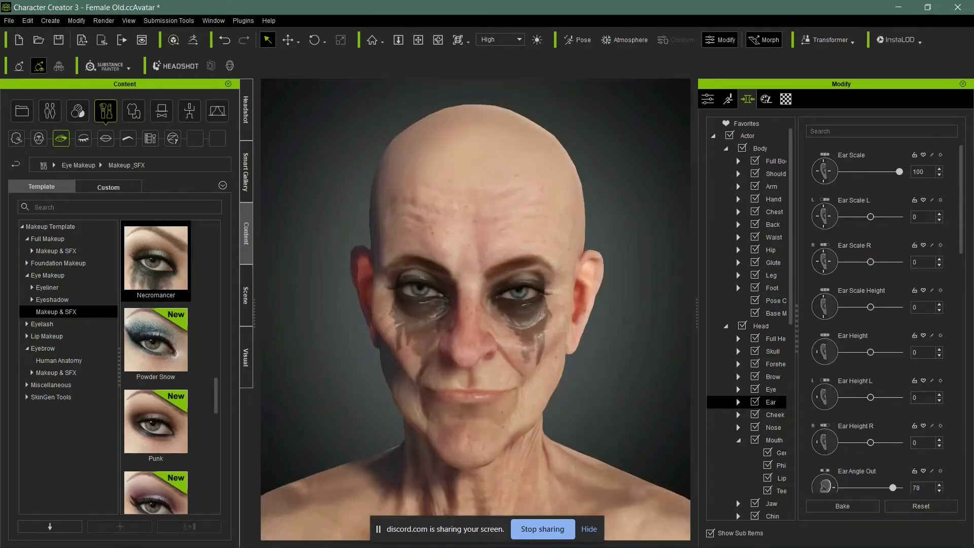
key(Down)
key(Down)
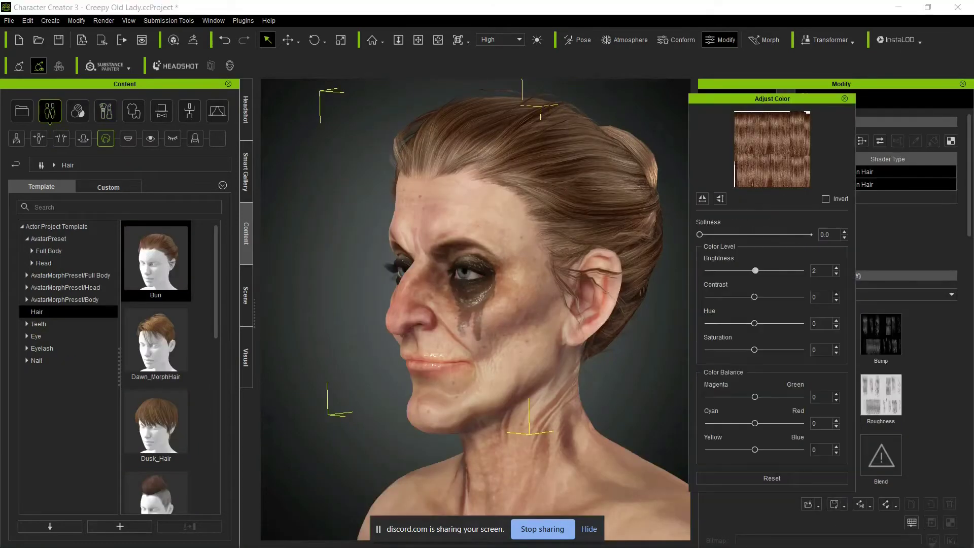
Step: Apply the Bun hair and tint it gray with higher brightness, lower contrast and saturation
text(18)
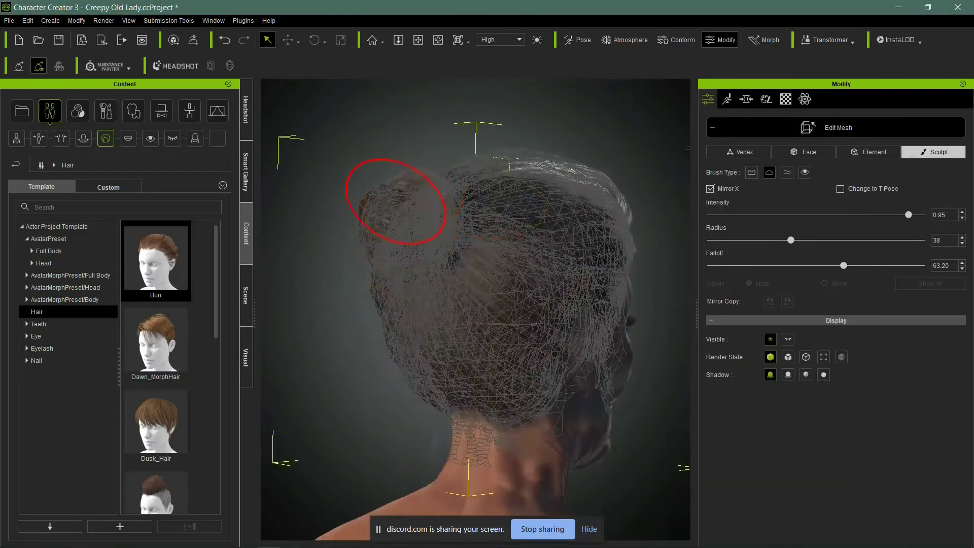
mouse_move(395, 201)
right_down()
mouse_move(631, 250)
mouse_move(403, 250)
mouse_move(646, 217)
mouse_move(380, 247)
mouse_move(482, 191)
mouse_move(391, 191)
mouse_move(418, 250)
right_up()
key(F3)
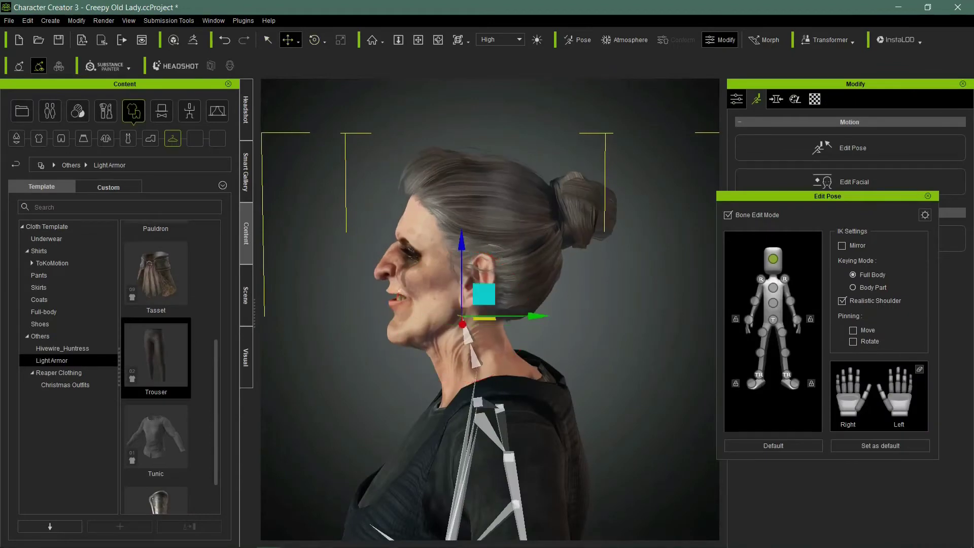
Step: Add a dark top and pull the mouth muscle points back into an eerie grin
click(772, 303)
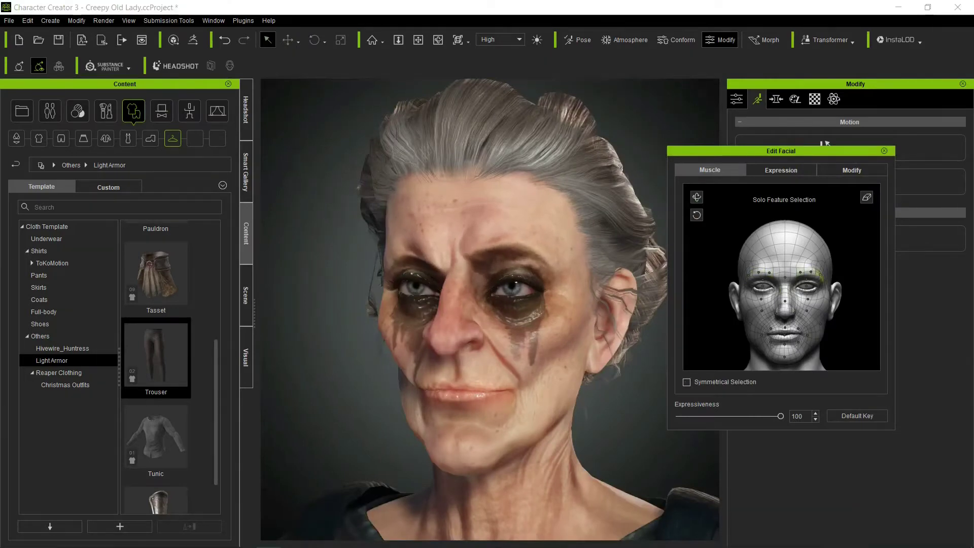
click(687, 381)
click(785, 307)
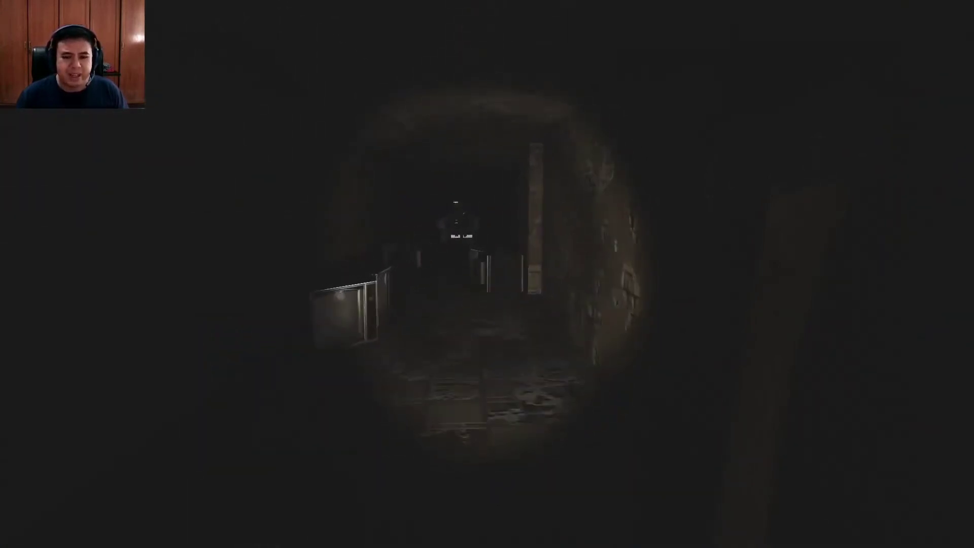
Step: Walk forward down the dark TV-lined corridor toward the lit doorway
key(w)
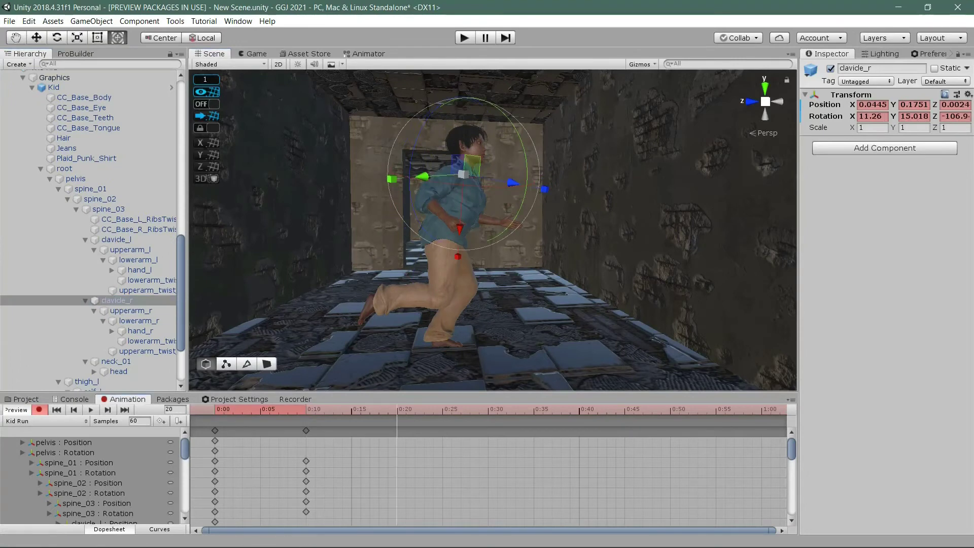
Step: Pose the foot_l, spine_03, ball_r and thigh_l bones, keying Kid Run poses every 10 frames
scroll(88, 228, down, 3)
click(100, 325)
click(108, 123)
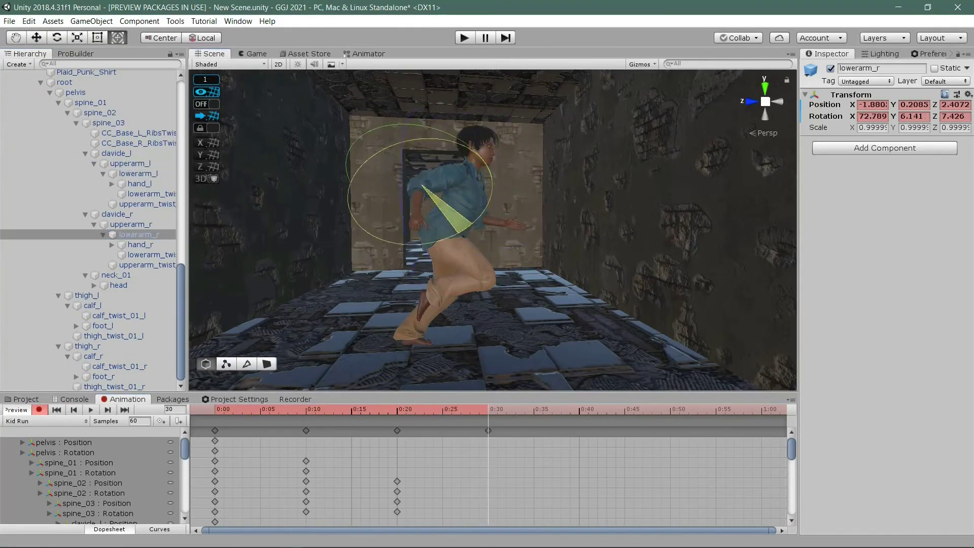
click(494, 332)
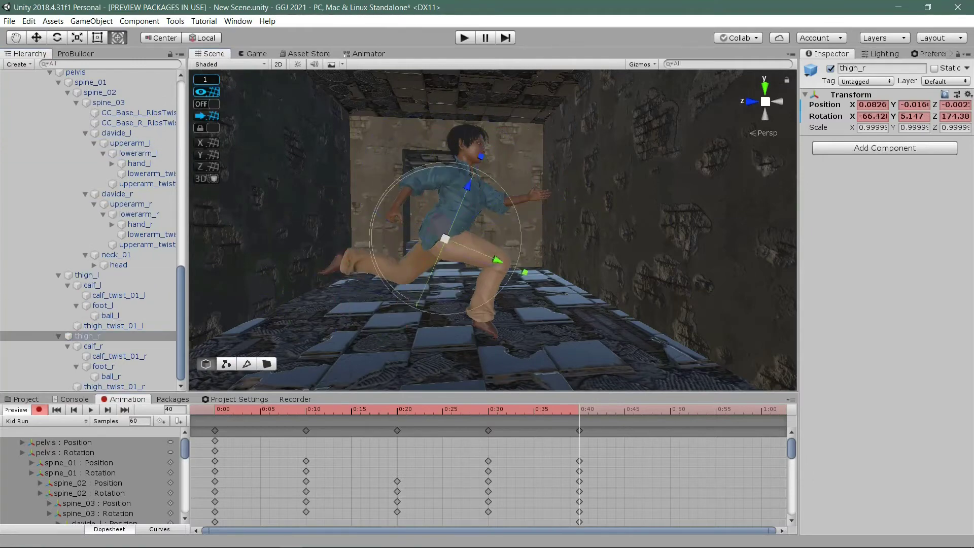
click(424, 409)
click(215, 430)
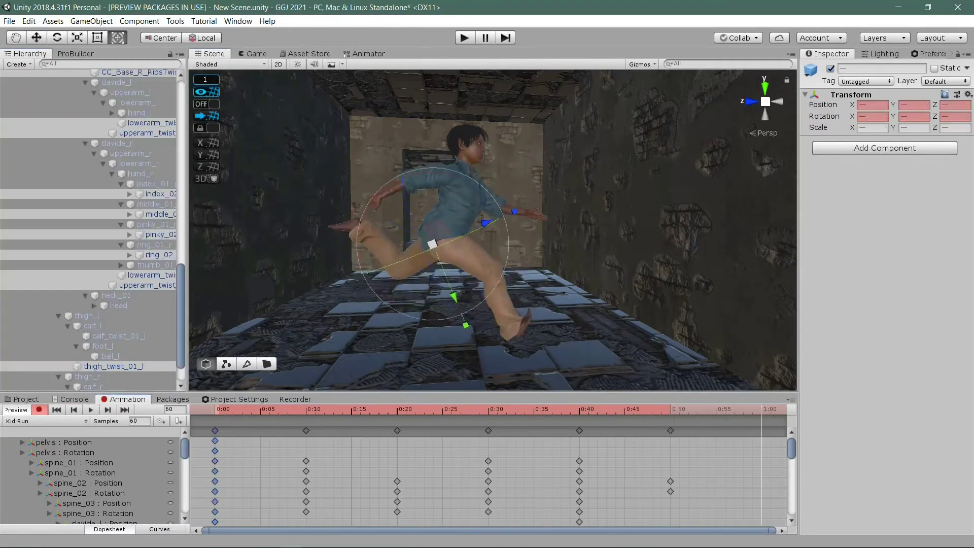
click(86, 275)
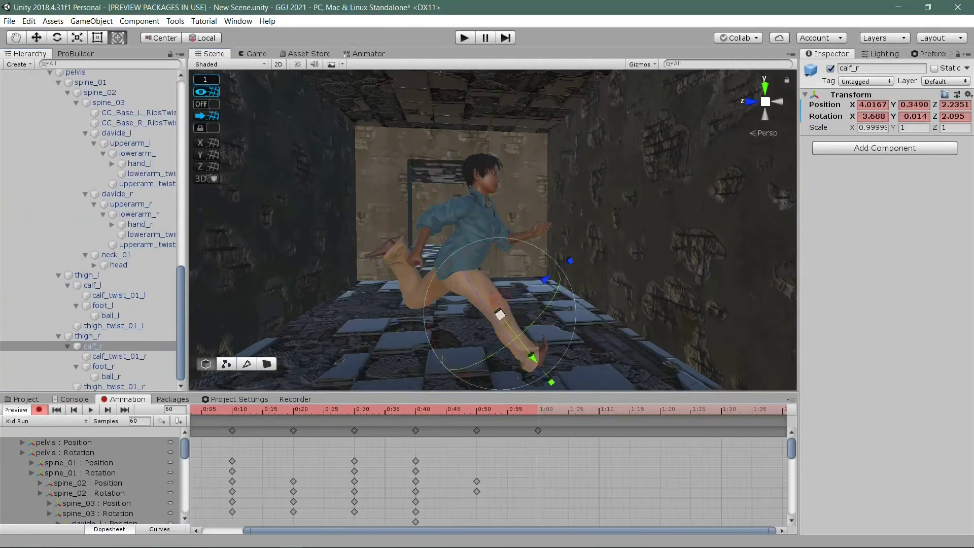